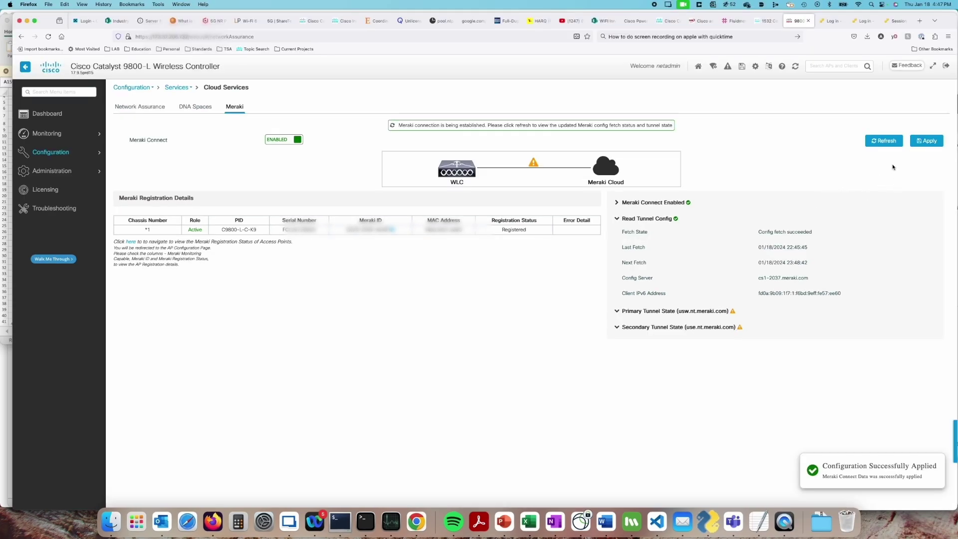
- Refresh the Meraki status until both primary and secondary tunnels show connected
left_click(875, 138)
left_click(874, 136)
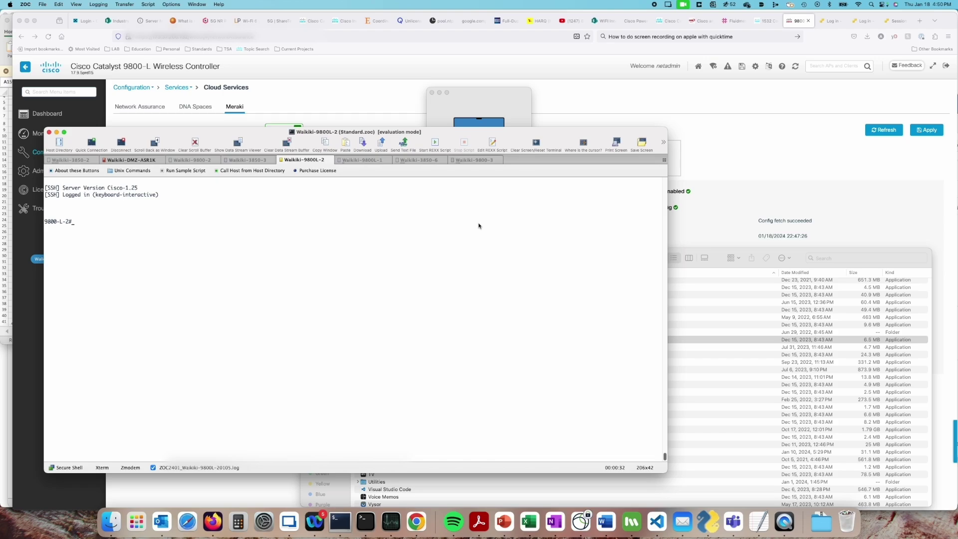
- Run show meraki in the SSH session and bring up copy options on the controller's serial number
type("show mer")
key("Tab")
key("Return")
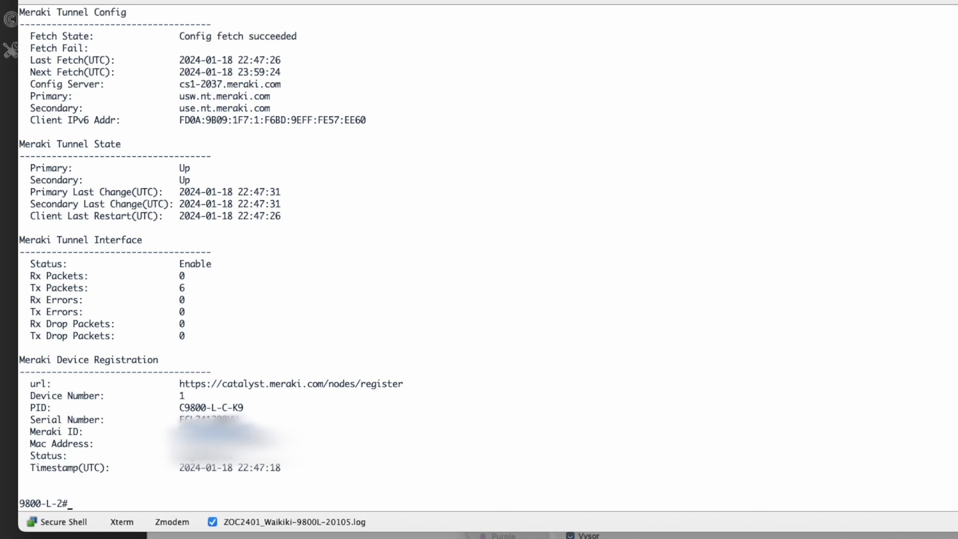
right_click(247, 431)
- Paste the copied controller serial into the Inventory Claim dialog, submit it, and close the dialog
left_click(279, 441)
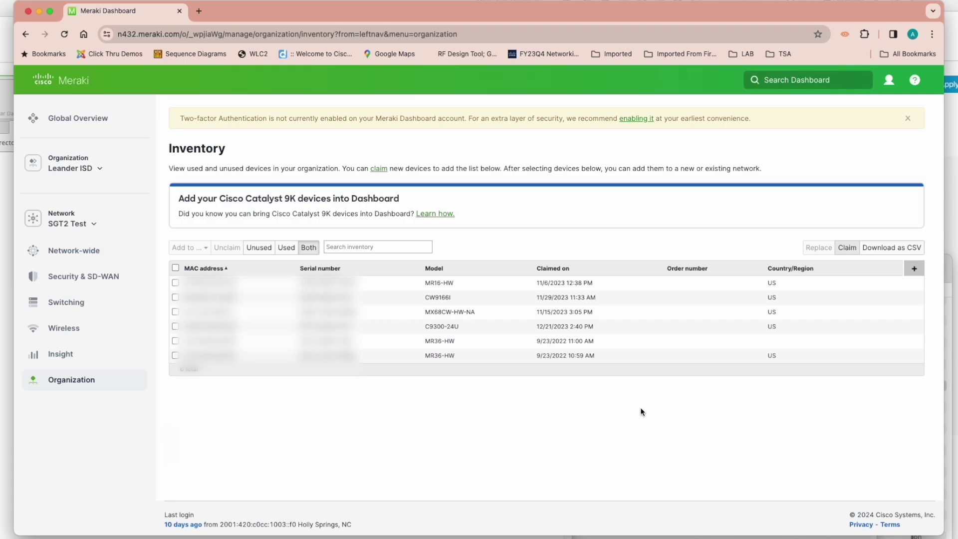
left_click(847, 248)
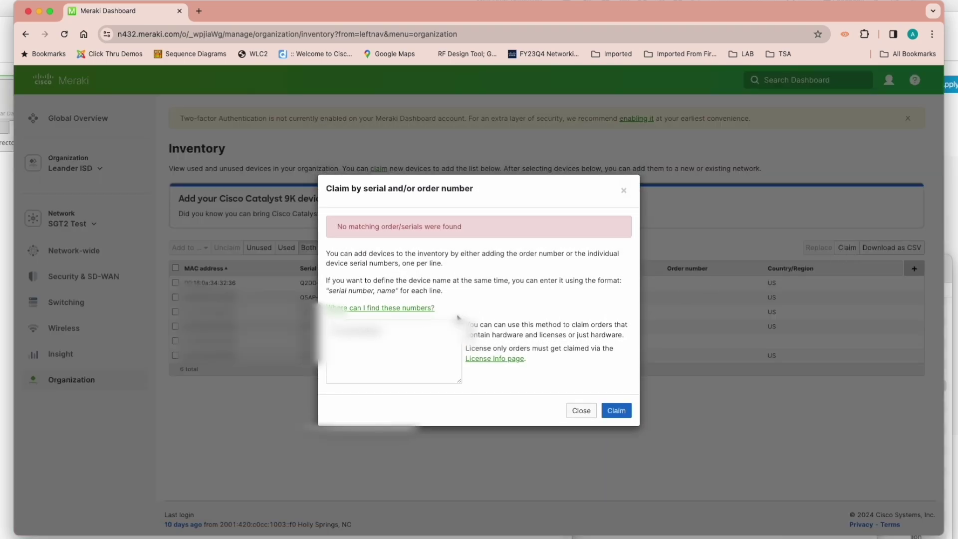
left_click(379, 344)
key("super+v")
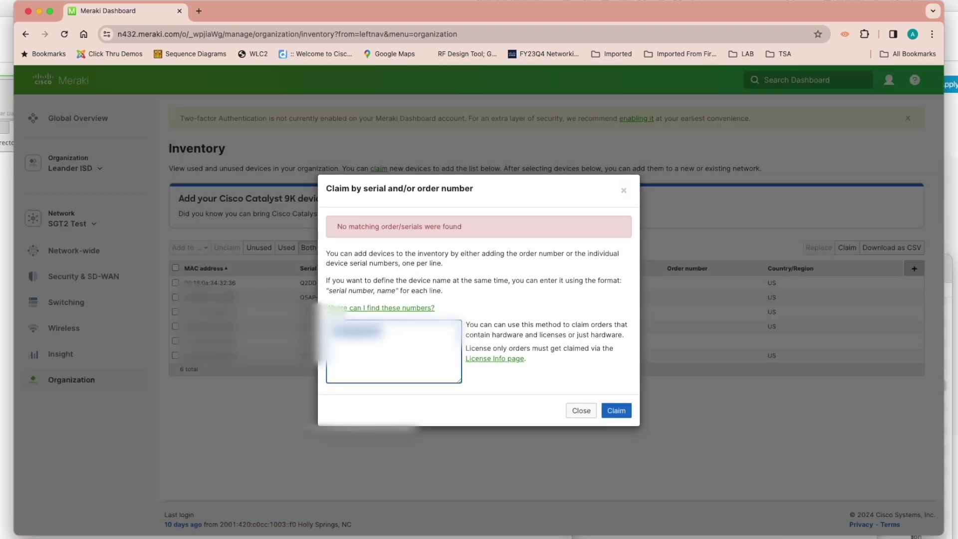
right_click(357, 331)
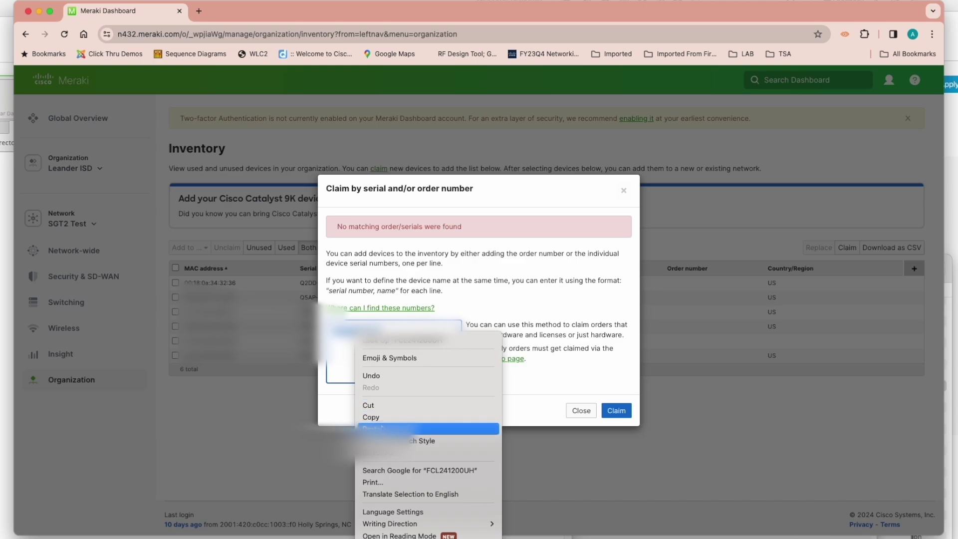
left_click(379, 429)
left_click(616, 410)
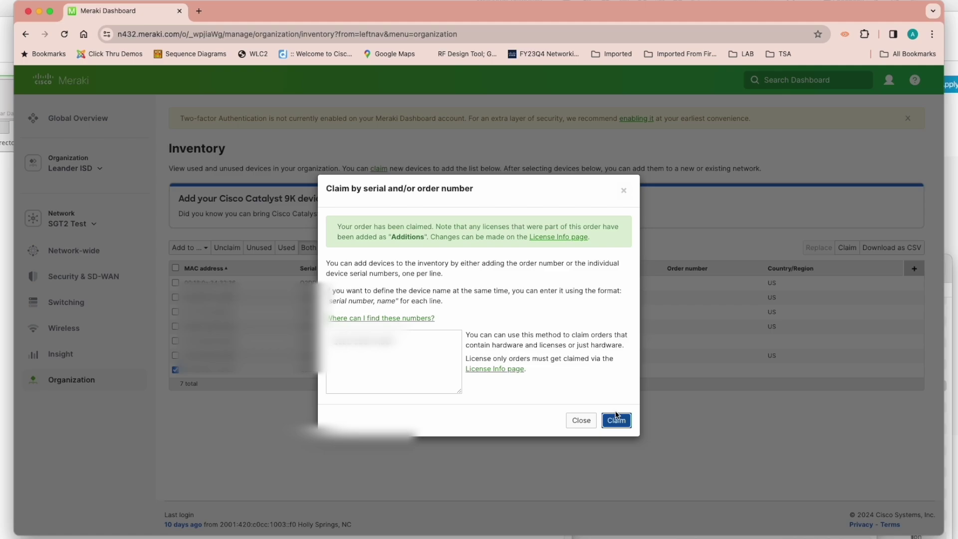
left_click(624, 192)
scroll(672, 348, "down", 2)
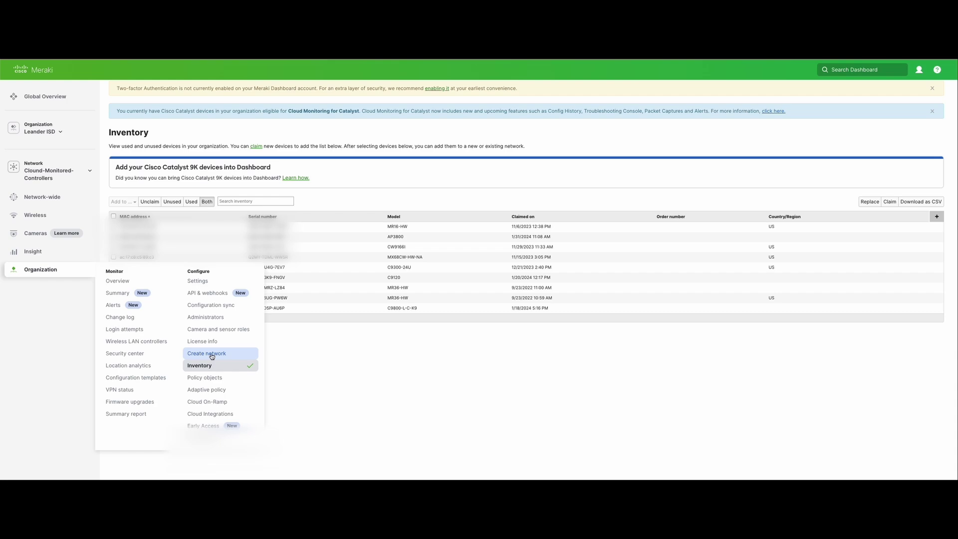
- Create the Cloud-Managed-Controllers network with the C9800-L-C-K9 controller selected
left_click(212, 355)
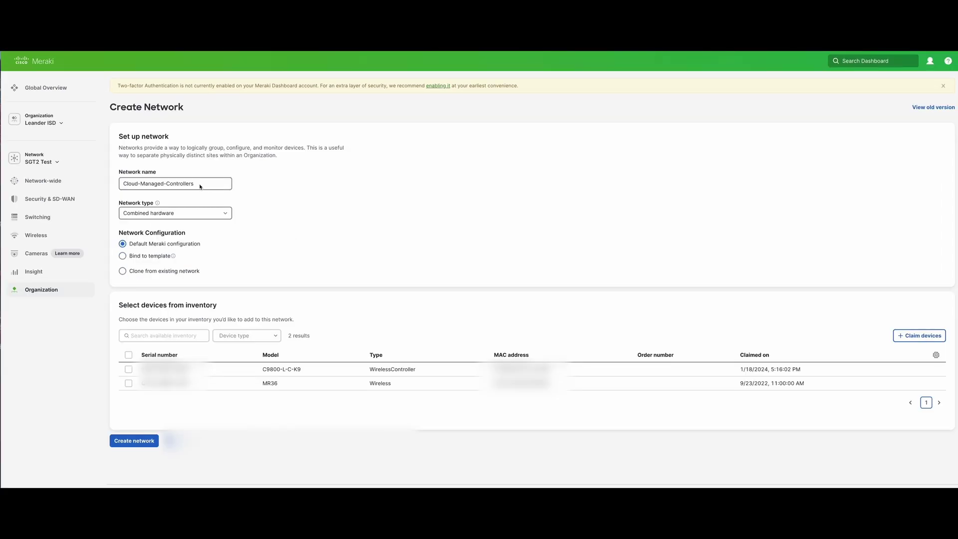
left_click(111, 181)
left_click(128, 369)
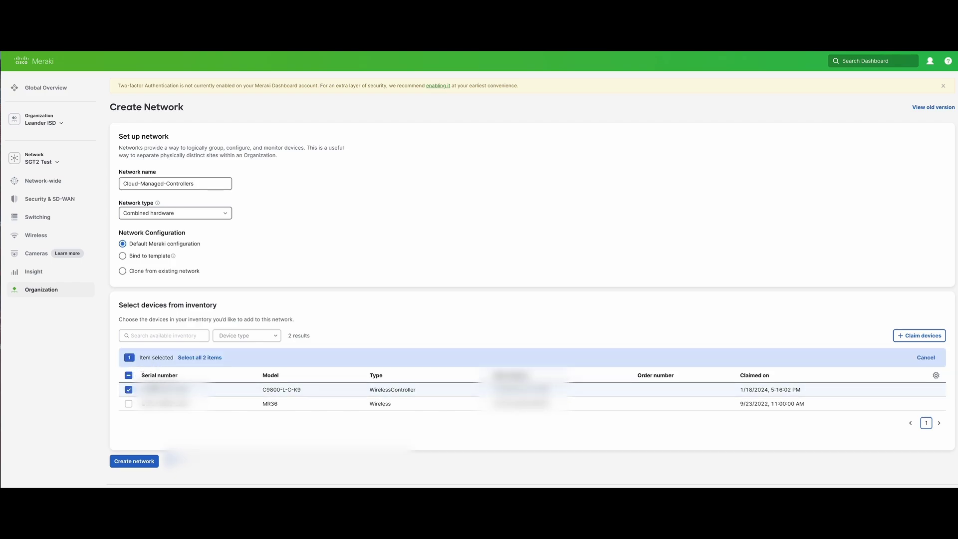
left_click(138, 461)
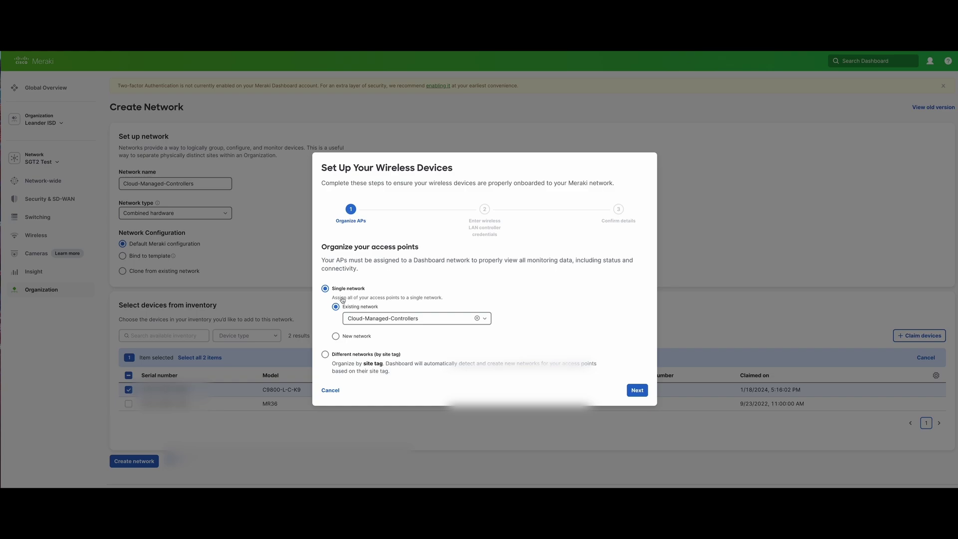
- Assign all access points to the single existing Cloud-Managed-Controllers network
left_click(483, 319)
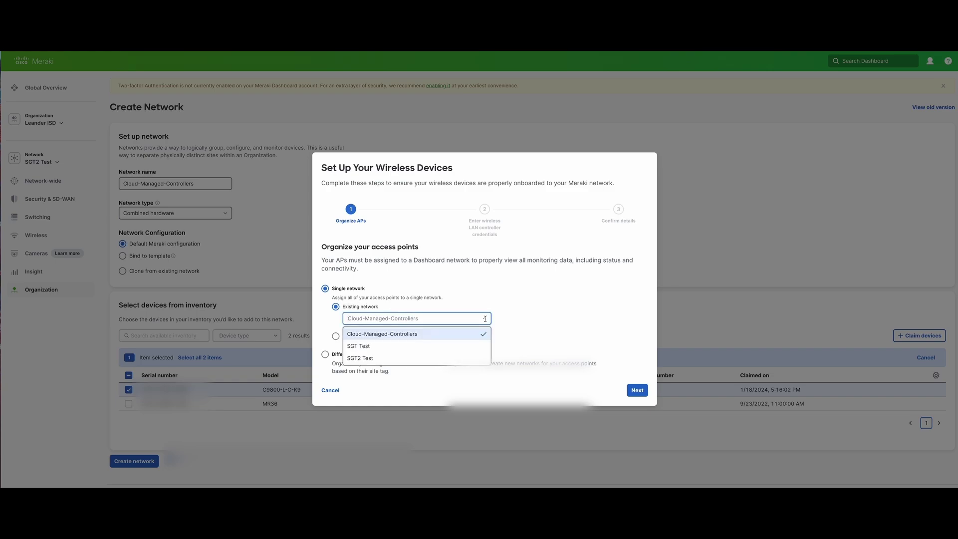
left_click(409, 334)
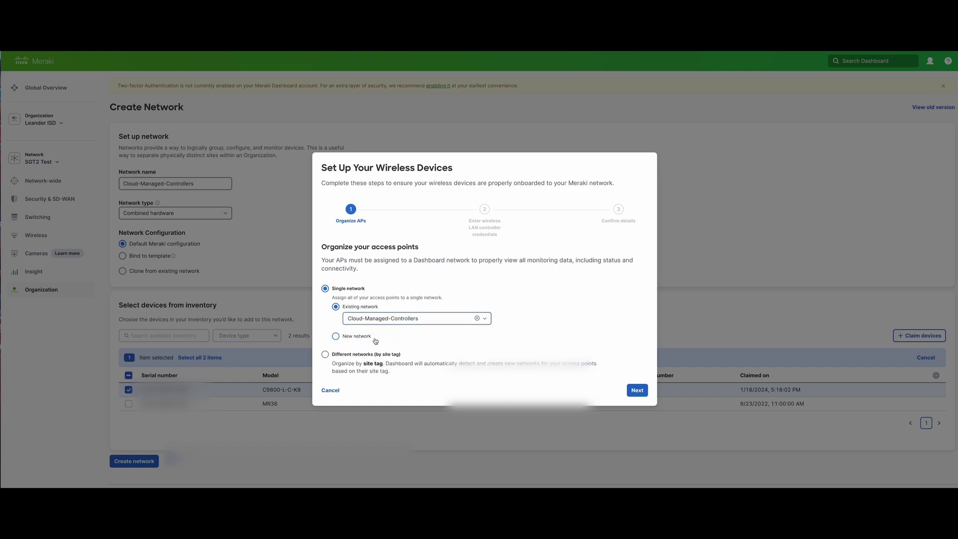
left_click(335, 337)
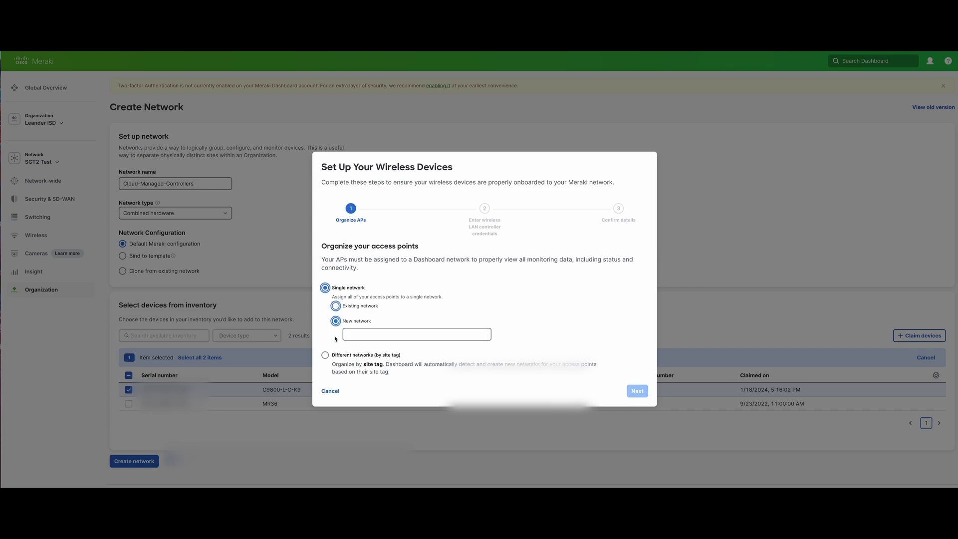
left_click(335, 306)
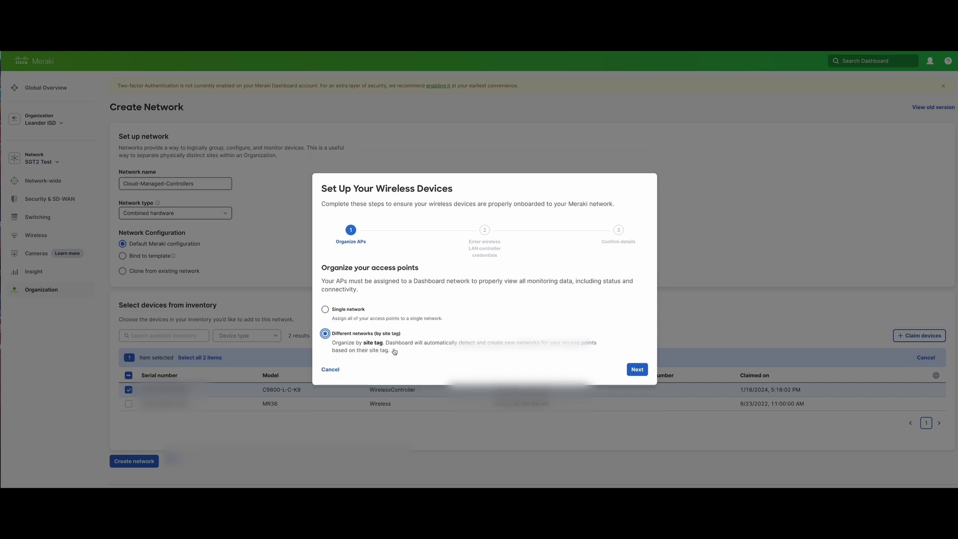
left_click(325, 309)
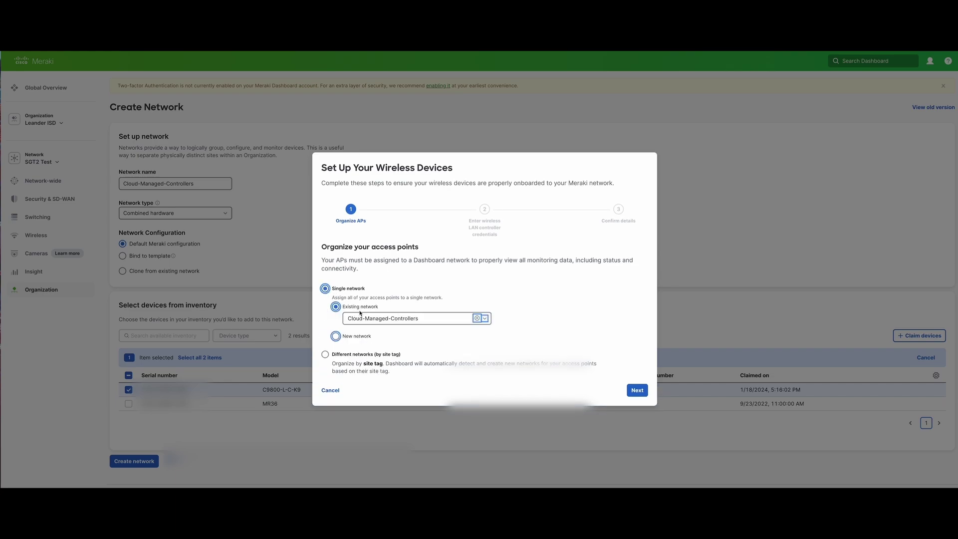
left_click(643, 392)
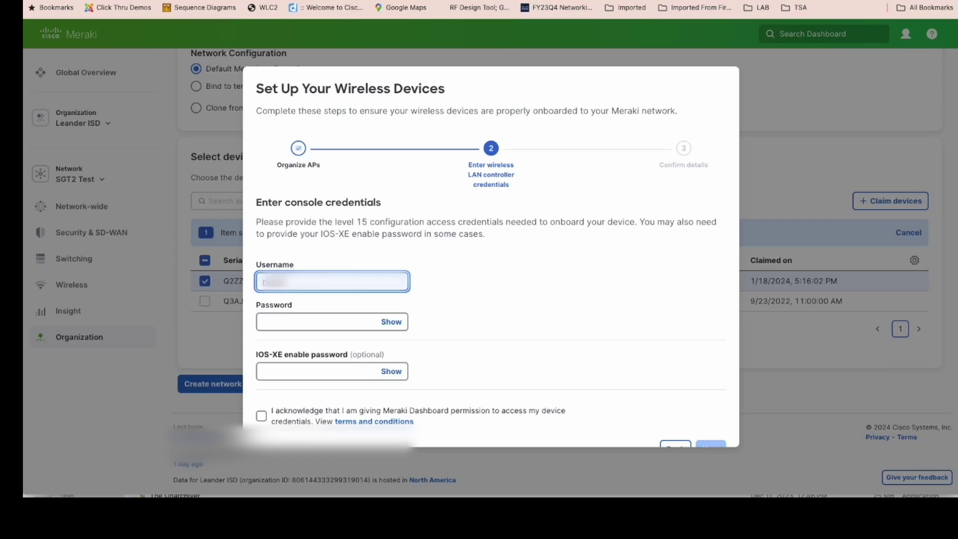
- Enter the controller's level 15 username and password, accept the credential-access acknowledgement, and continue
type("in")
key("Tab")
type("abc")
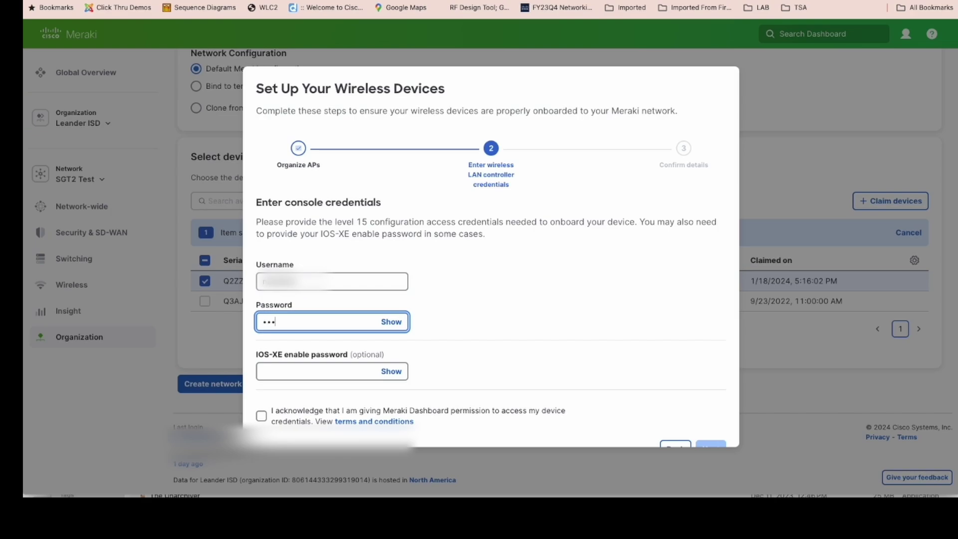
type("defghi")
key("Tab")
type("abcdefghi")
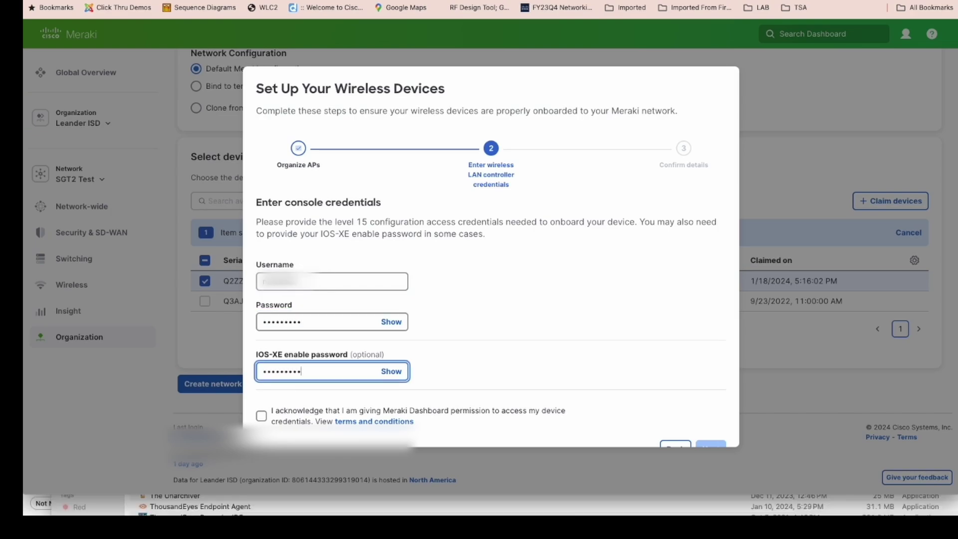
left_click(261, 416)
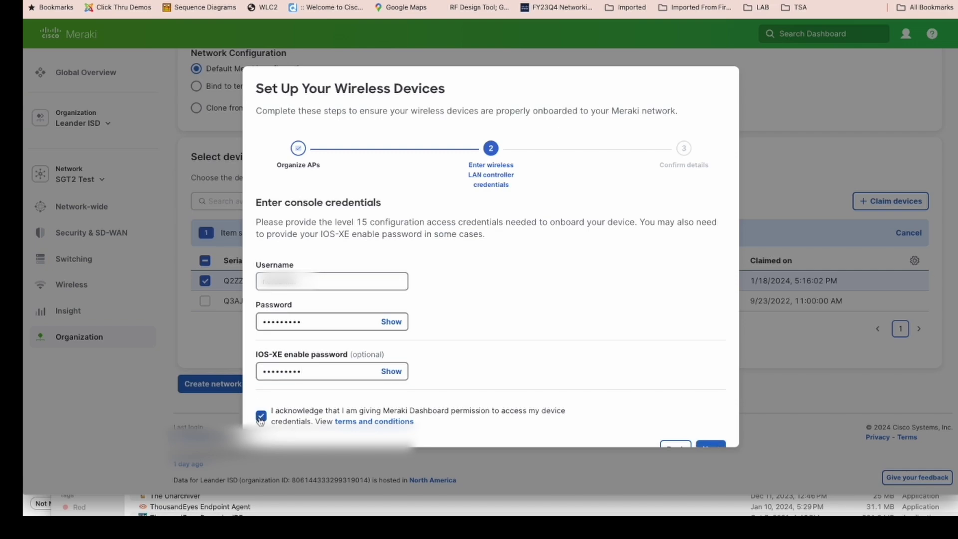
scroll(422, 399, "down", 1)
left_click(711, 429)
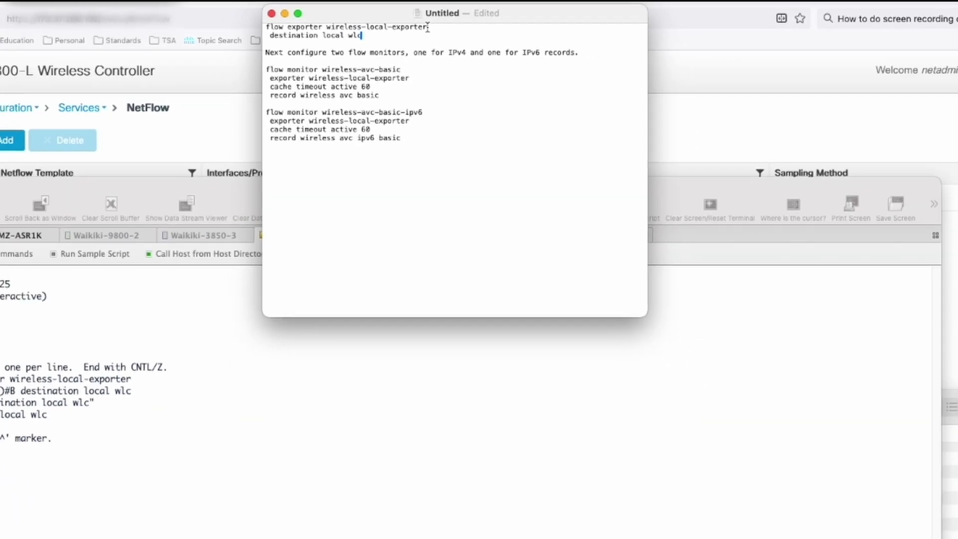
- Configure flow exporter wireless-local-exporter with destination local wlc from the notes
left_click_drag(422, 39, 317, 40)
key("super+c")
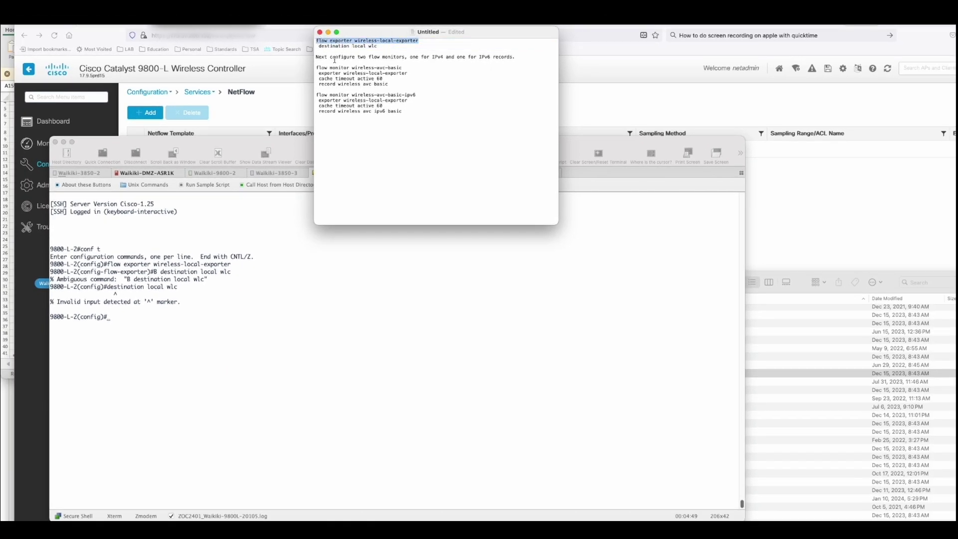
left_click(151, 314)
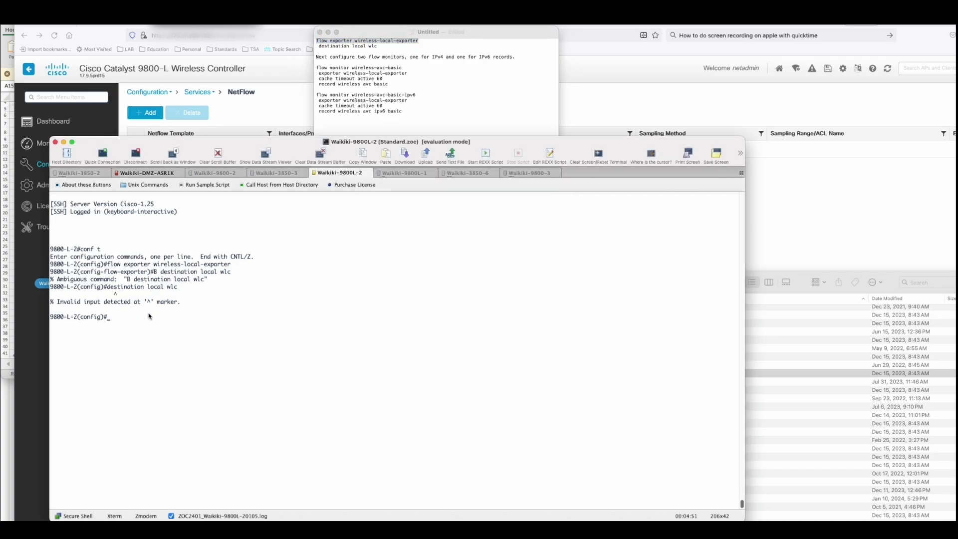
key("super+v")
key("Return")
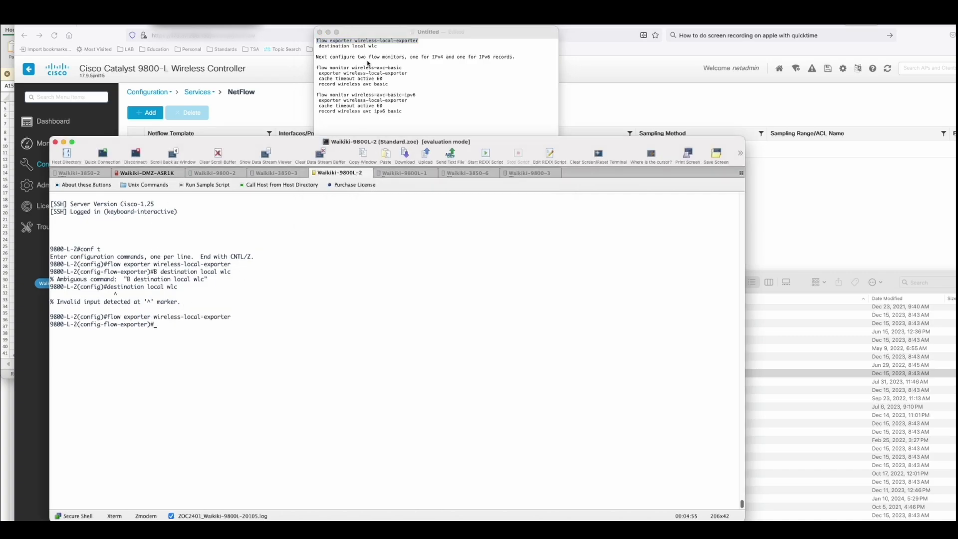
left_click(378, 47)
left_click_drag(378, 47, 319, 46)
key("super+c")
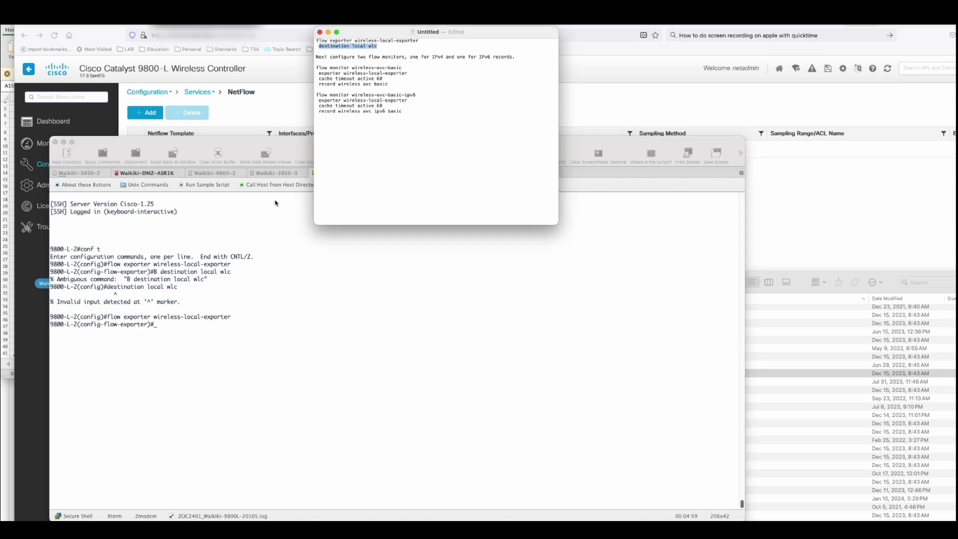
left_click(197, 334)
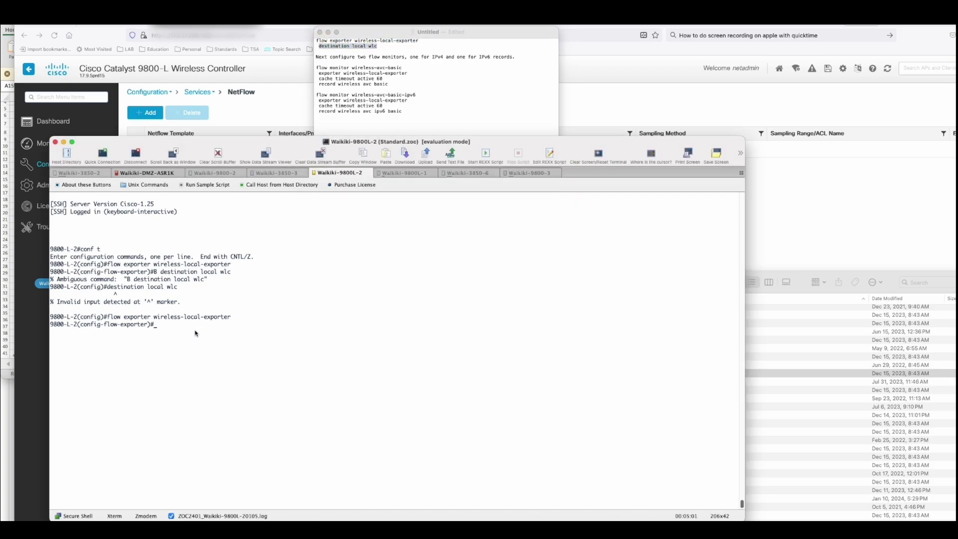
key("super+v")
key("Return")
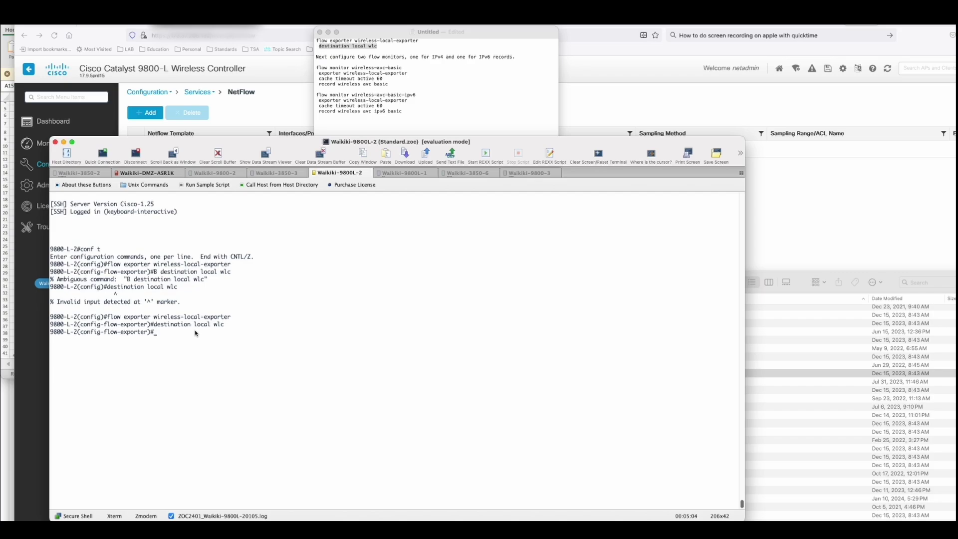
- Paste and run the four-line IPv4 flow monitor wireless-avc-basic configuration
left_click(315, 83)
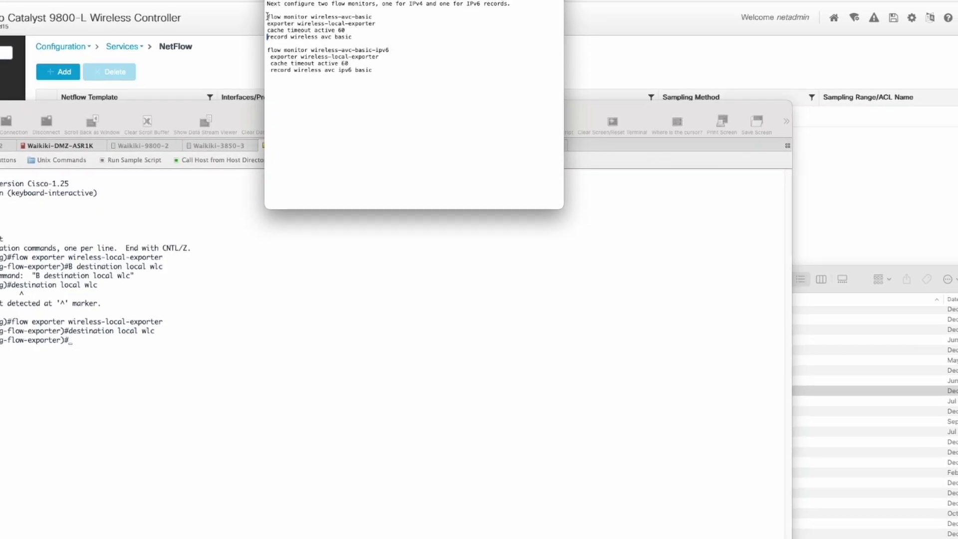
left_click_drag(267, 17, 364, 36)
key("super+c")
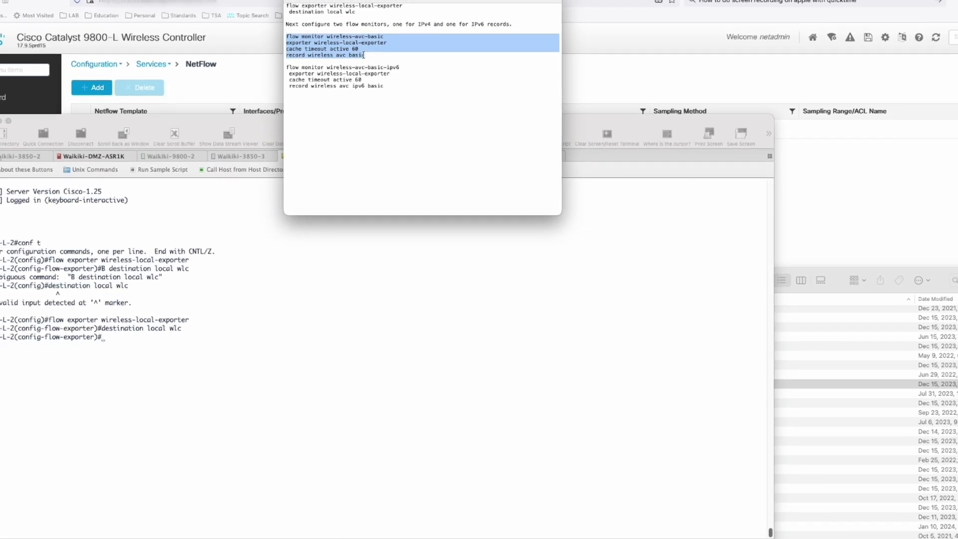
left_click(79, 360)
key("super+v")
key("Return")
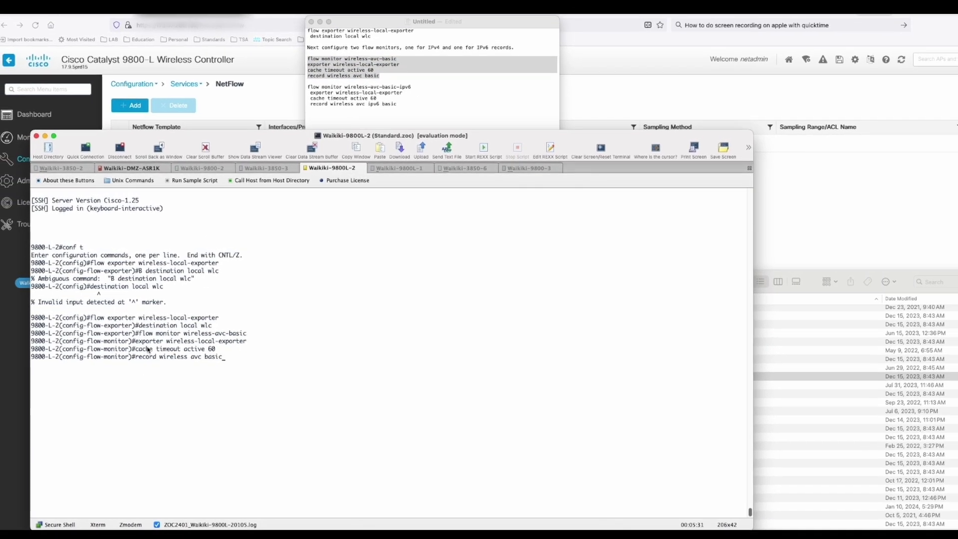
- Paste and run the four-line IPv6 flow monitor wireless-avc-basic-ipv6 configuration
left_click(345, 120)
left_click_drag(312, 92, 425, 109)
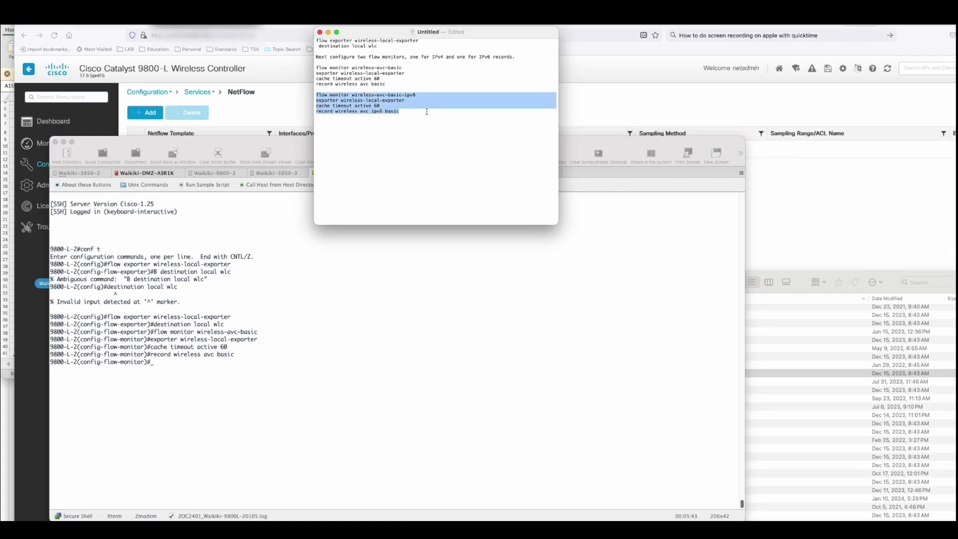
key("super+c")
left_click(181, 361)
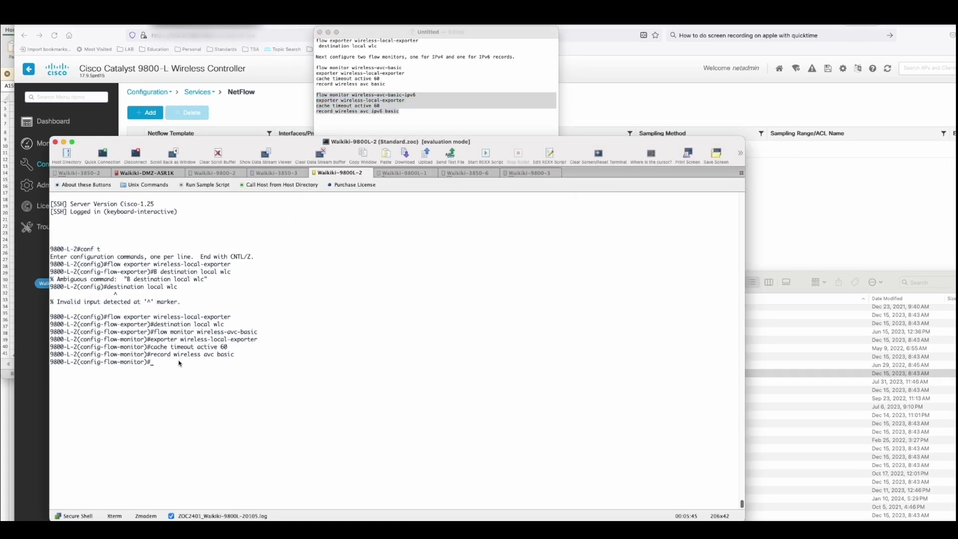
key("super+v")
key("Return")
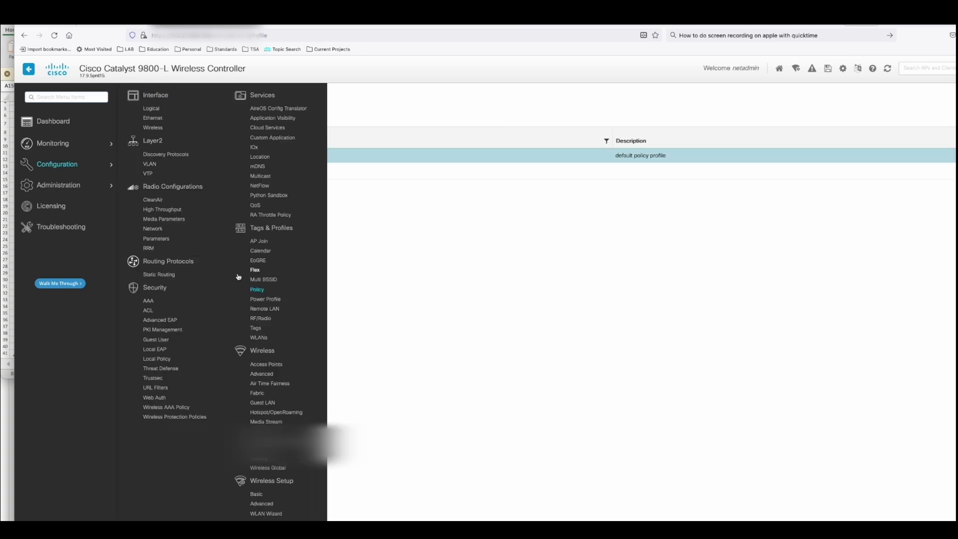
- In default-policy-profile's QoS and AVC settings, set IPv4 egress and ingress monitors to wireless-avc-basic
left_click(256, 290)
left_click(240, 148)
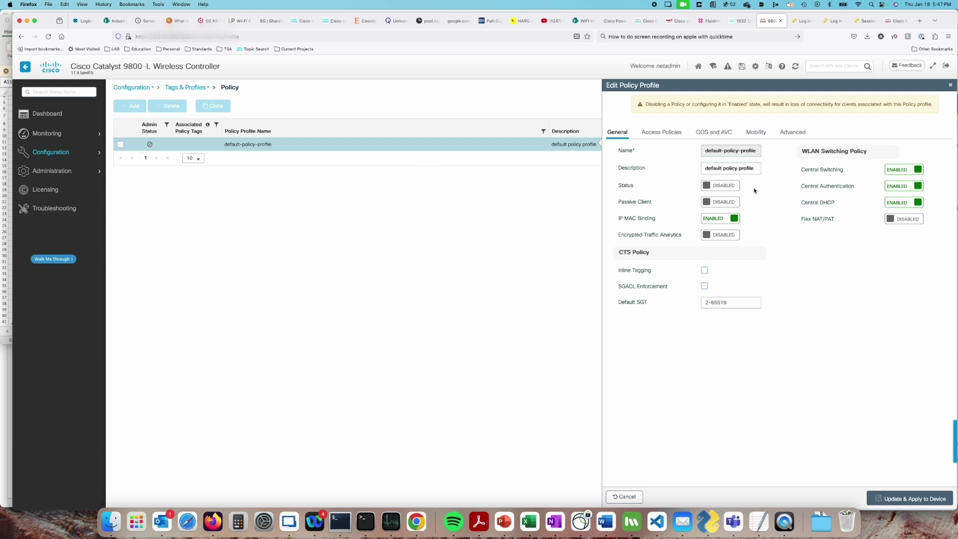
left_click(717, 132)
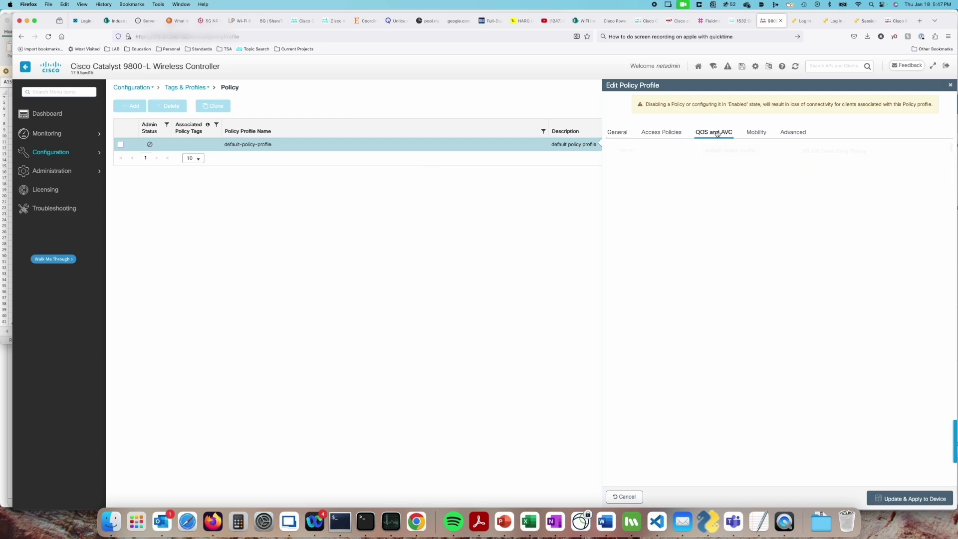
left_click(904, 171)
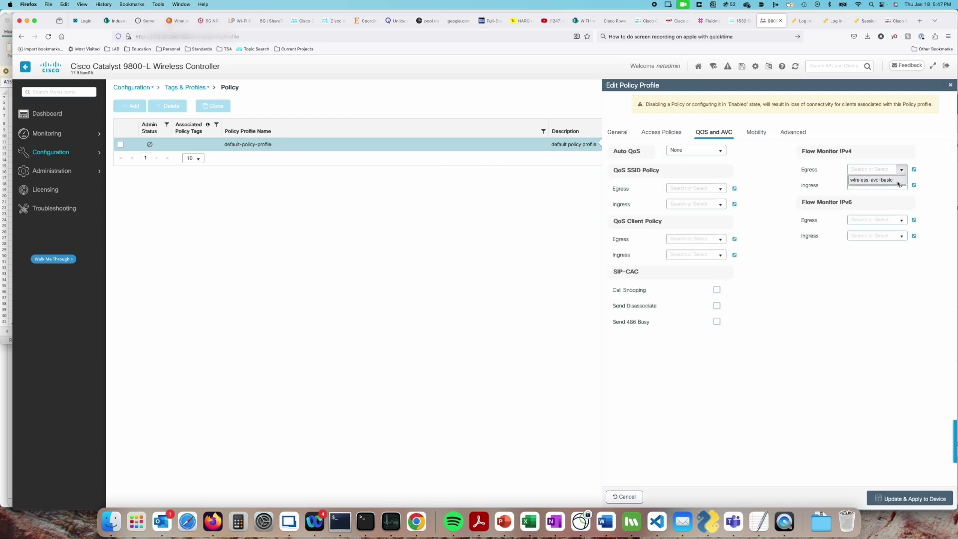
left_click(893, 180)
left_click(900, 185)
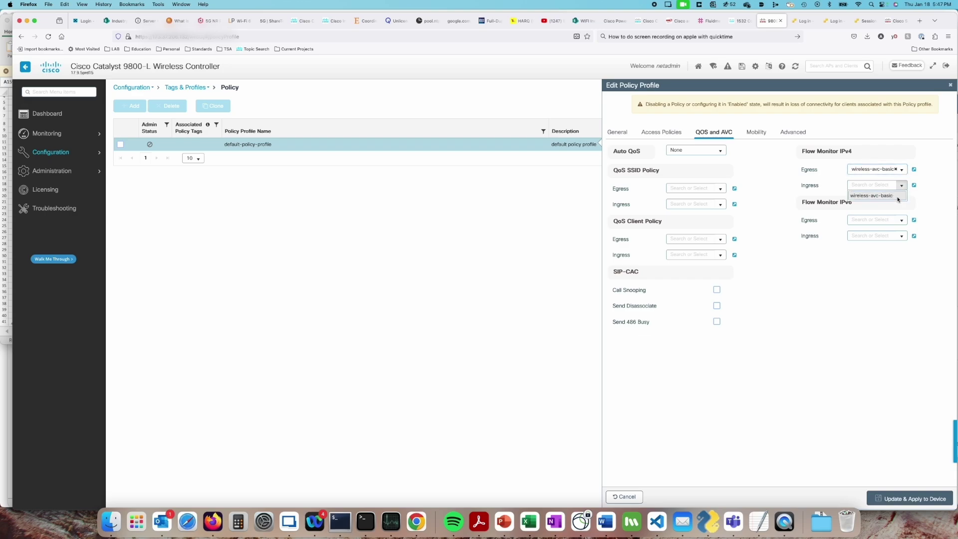
left_click(898, 195)
- Set IPv6 egress and ingress monitors to wireless-avc-basic-ipv6 and apply the profile to the device
left_click(902, 222)
left_click(893, 230)
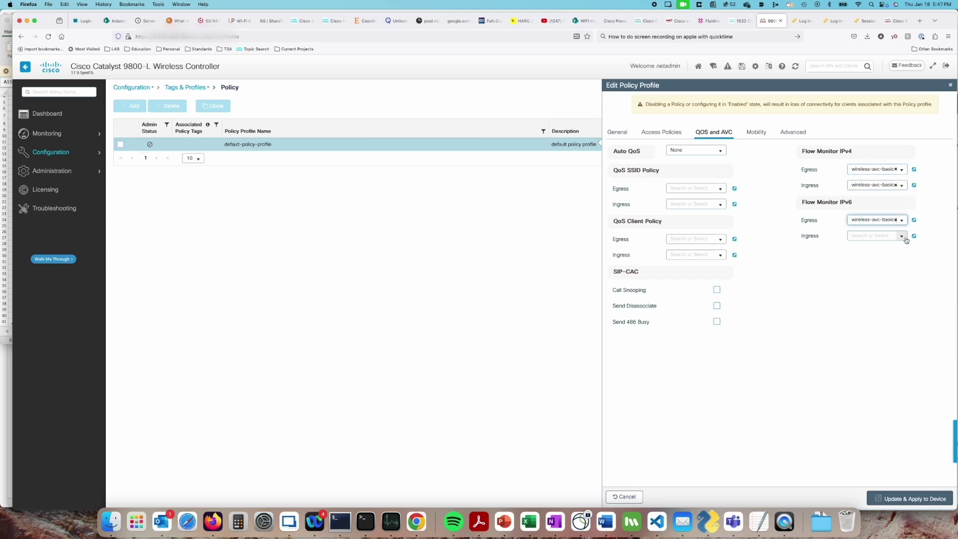
left_click(901, 236)
left_click(895, 252)
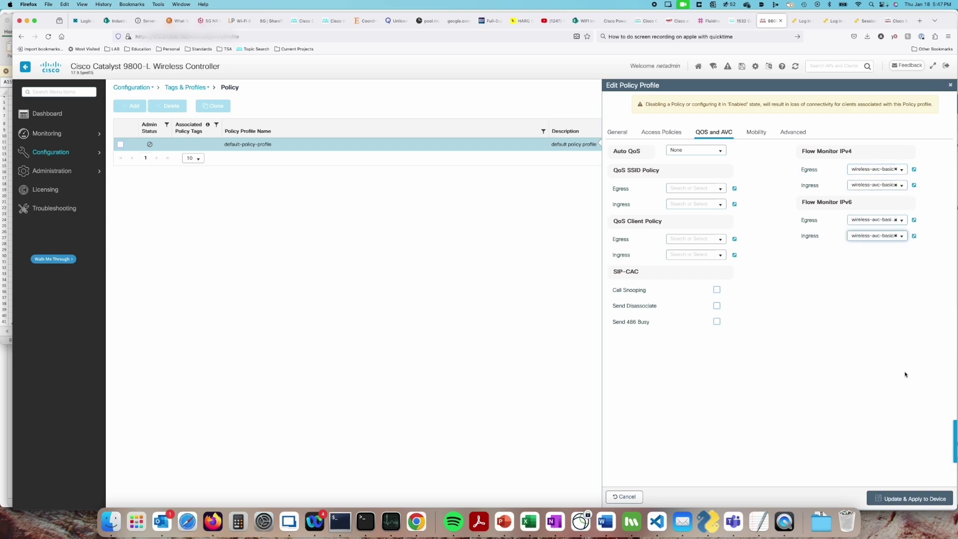
left_click(913, 500)
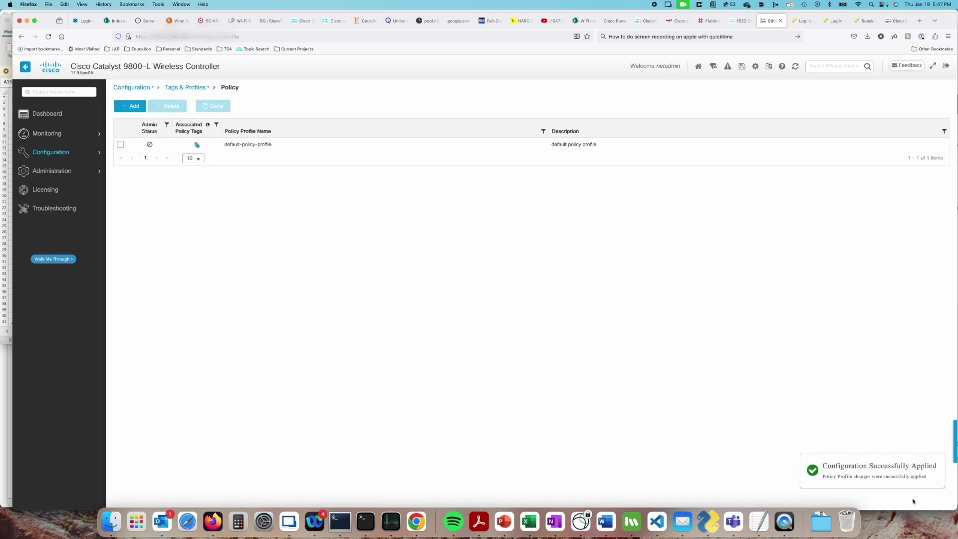